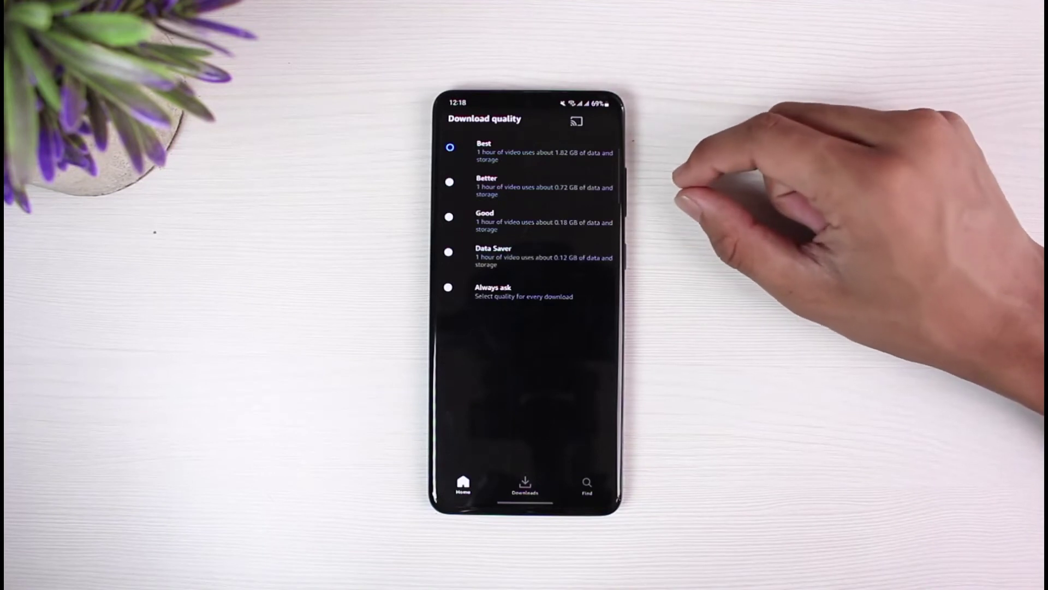
{"action": "left_click", "coordinate": [532, 254]}
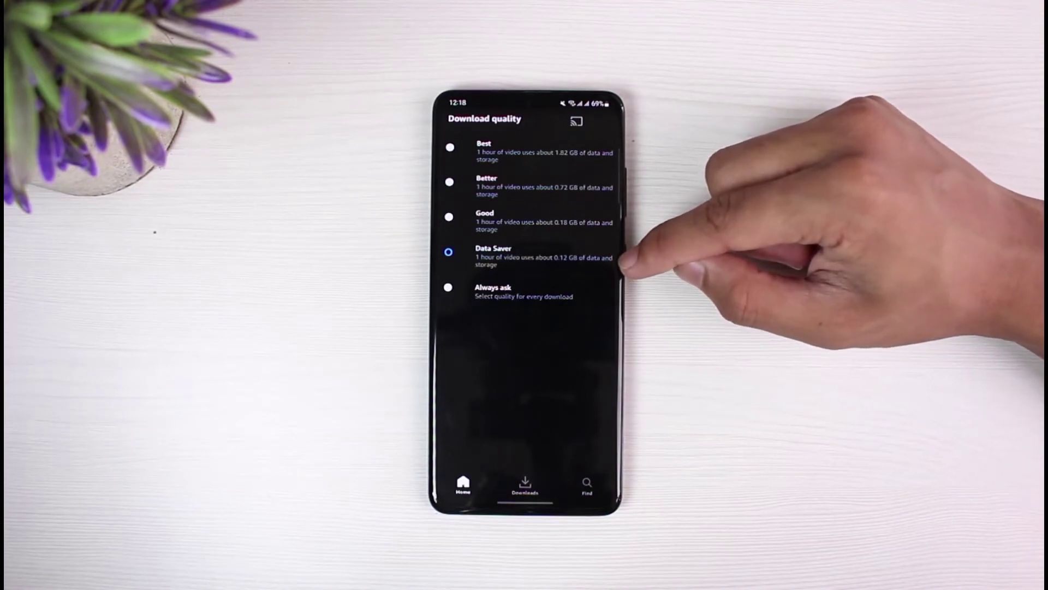
{"action": "left_click", "coordinate": [533, 152]}
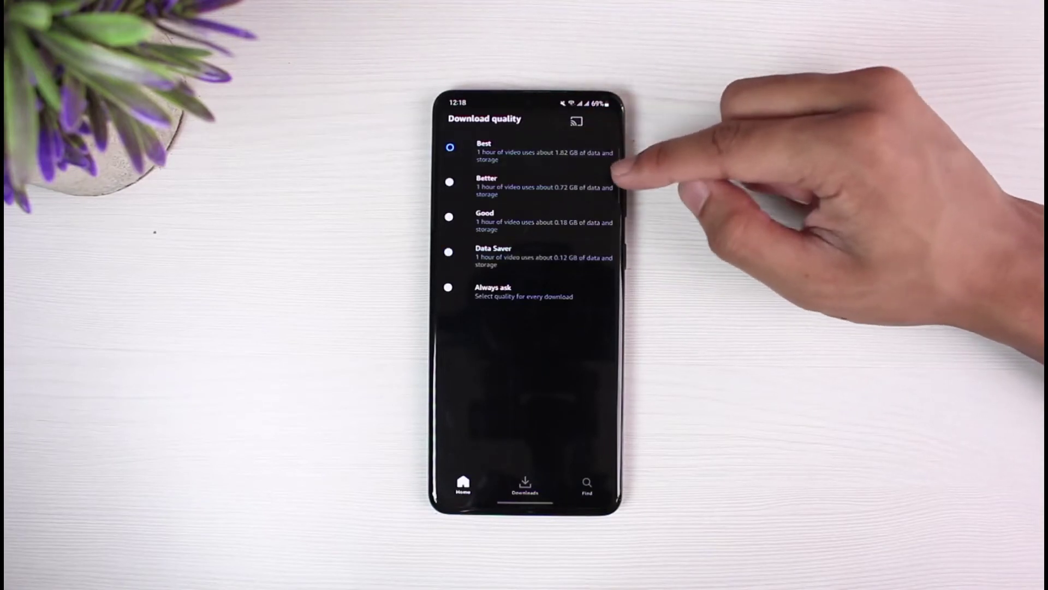